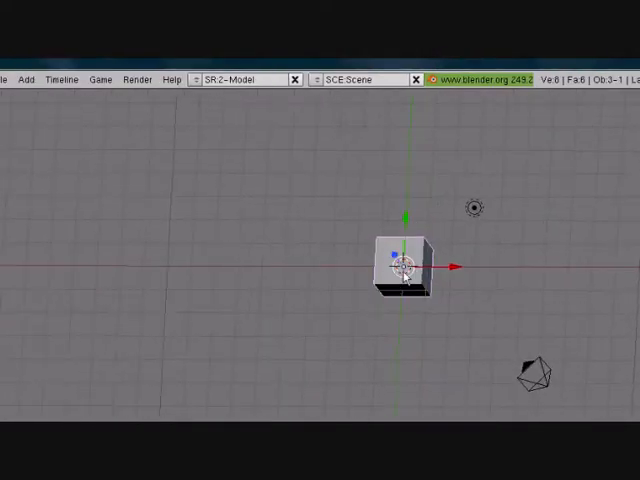
Delete the default cube and add a UV sphere with its default settings
key("x")
left_click(405, 273)
key("space")
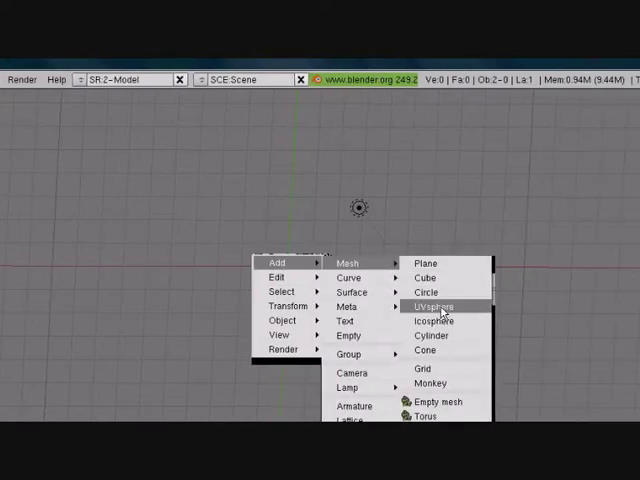
left_click(443, 307)
left_click(450, 313)
middle_click_drag(253, 288, 253, 240)
Subdivide the sphere's mesh in edit mode so it becomes denser
key("Tab")
key("w")
left_click(180, 224)
key("Tab")
middle_click_drag(300, 250, 260, 270)
scroll(218, 221, "up", 2)
key("Tab")
middle_click_drag(218, 260, 218, 221)
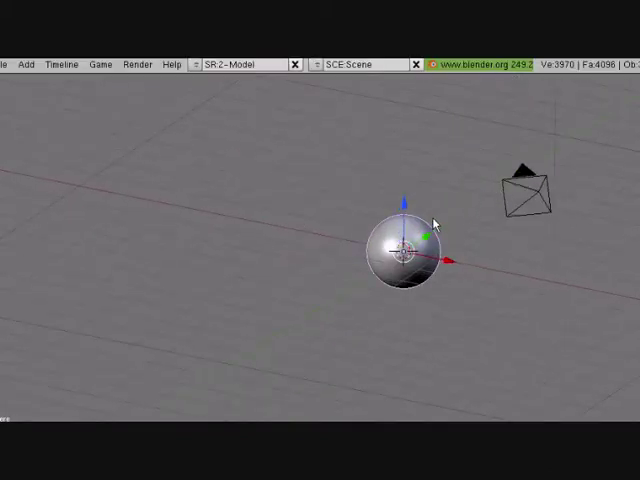
Add an Empty and give the camera a TrackTo constraint aimed at it
key("shift+a")
left_click(455, 288)
key("z")
scroll(370, 260, "up", 2)
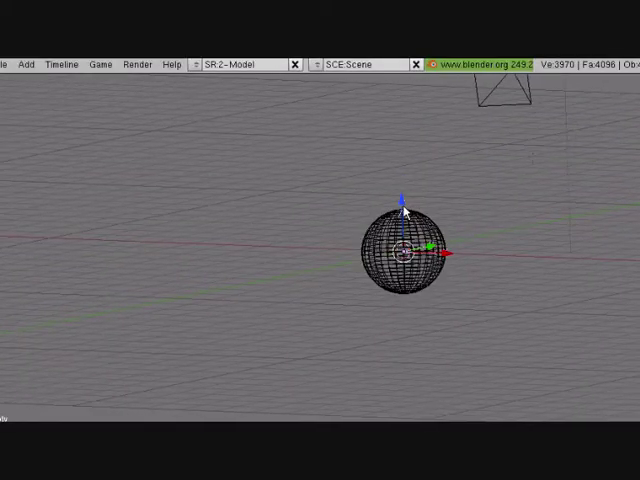
middle_click_drag(405, 210, 436, 161)
right_click(393, 105)
key("Down")
key("ctrl+t")
left_click(240, 231)
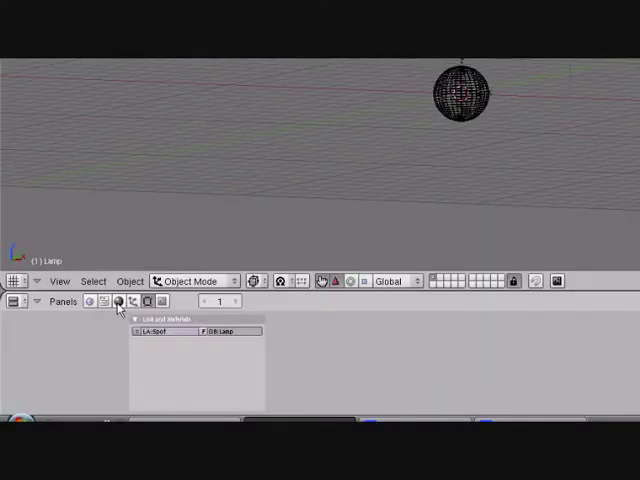
Turn the lamp into a Spot lamp with Buf.Shadow enabled
left_click(118, 302)
left_click(236, 344)
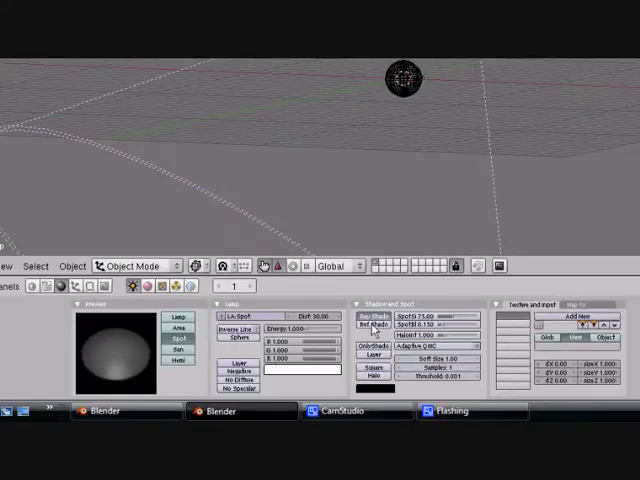
left_click(367, 323)
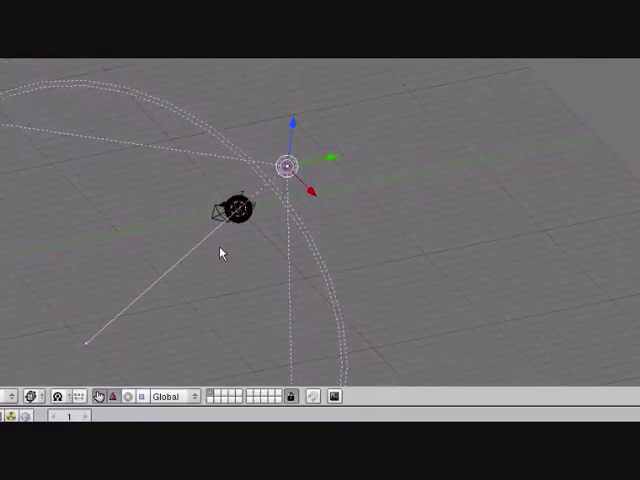
Raise the spot lamp to a new height with vertical-only moves
middle_click_drag(221, 253, 277, 213)
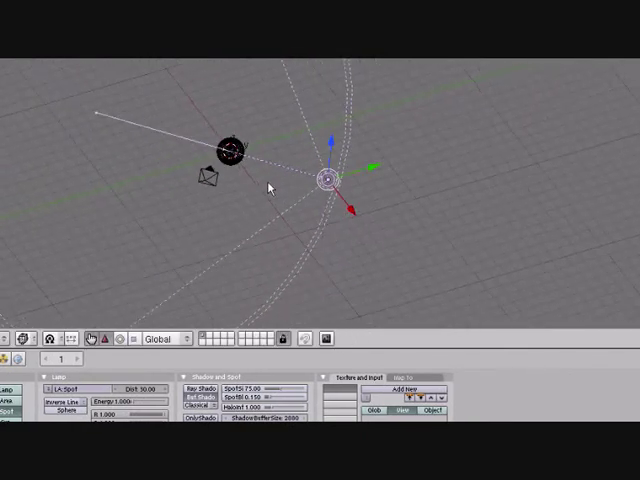
scroll(263, 191, "down", 3)
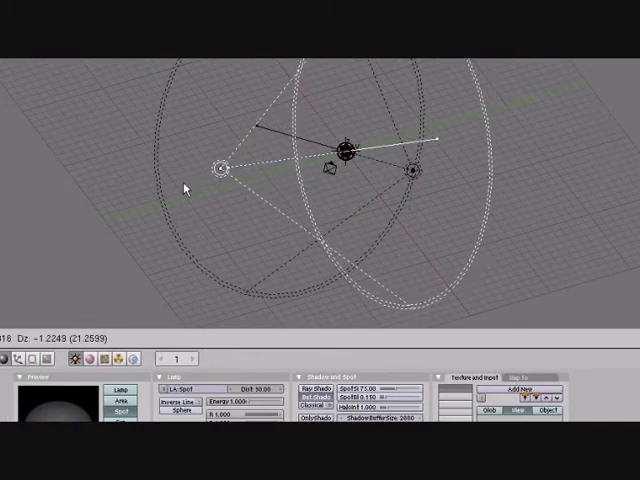
left_click(190, 188)
middle_click_drag(236, 217, 223, 283)
key("g")
key("z")
left_click(265, 282)
middle_click_drag(308, 260, 389, 203)
key("g")
key("z")
left_click(374, 190)
Look through the scene camera and scale the sphere up to fill the frame
left_click(60, 338)
left_click(80, 176)
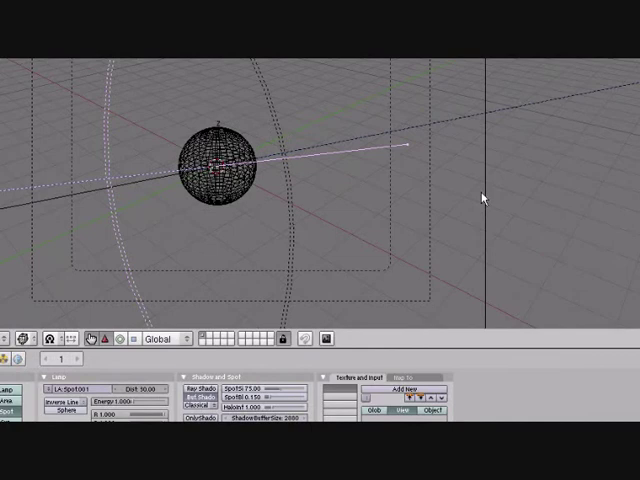
right_click(298, 305)
key("s")
left_click(210, 205)
key("g")
Set the world Horizon colour to black and the Zenith to dark grey
left_click_drag(230, 395, 230, 290)
key("z")
scroll(254, 254, "up", 2)
scroll(254, 254, "down", 2)
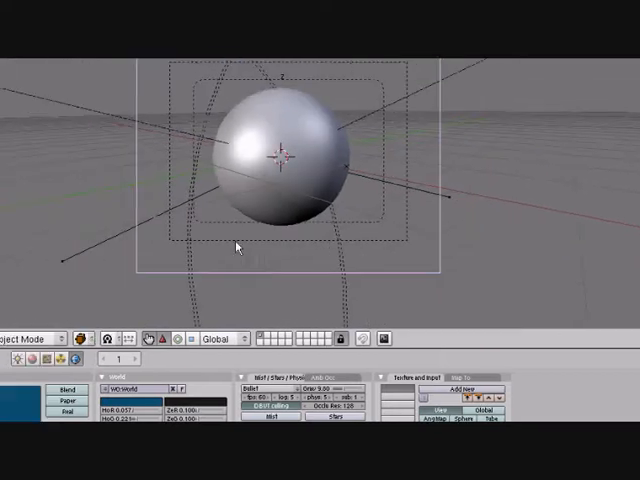
left_click(203, 330)
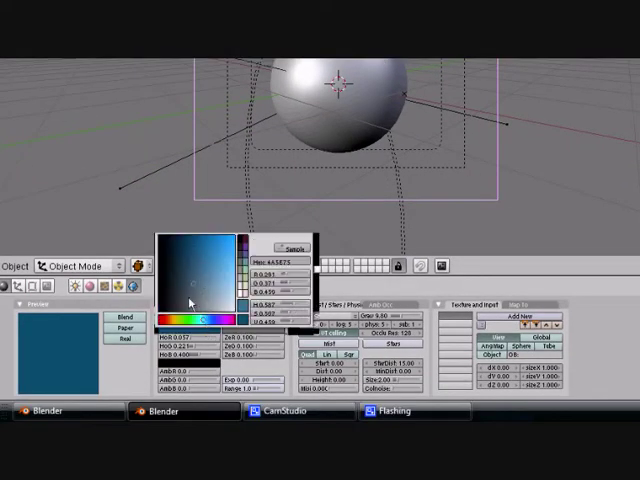
left_click_drag(188, 246, 172, 312)
left_click(172, 318)
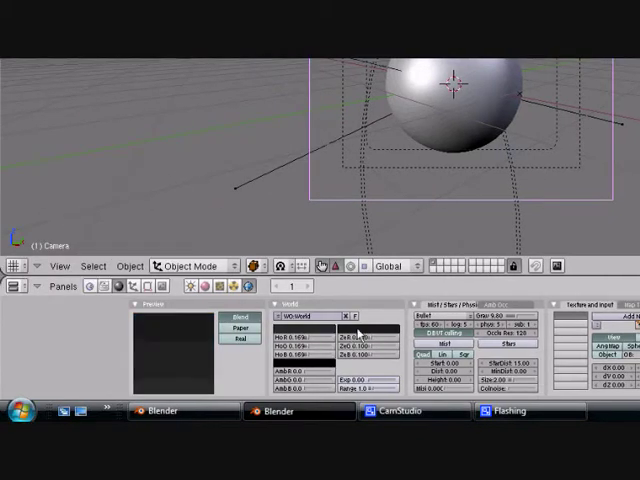
left_click(355, 340)
left_click_drag(372, 314, 366, 316)
left_click(300, 345)
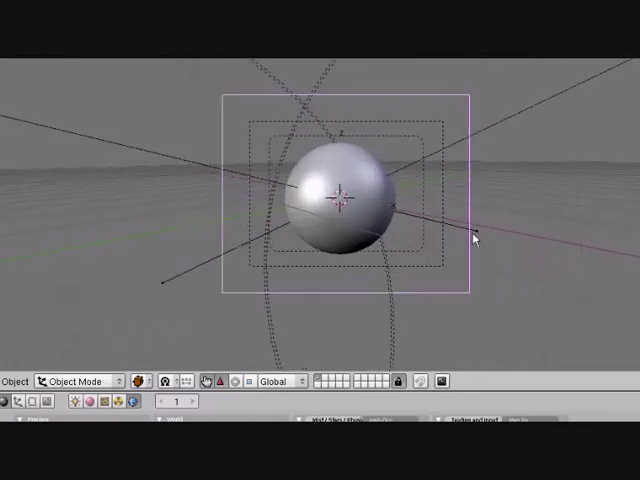
Render a test still image of the scene with F12
key("g")
left_click(471, 240)
key("F12")
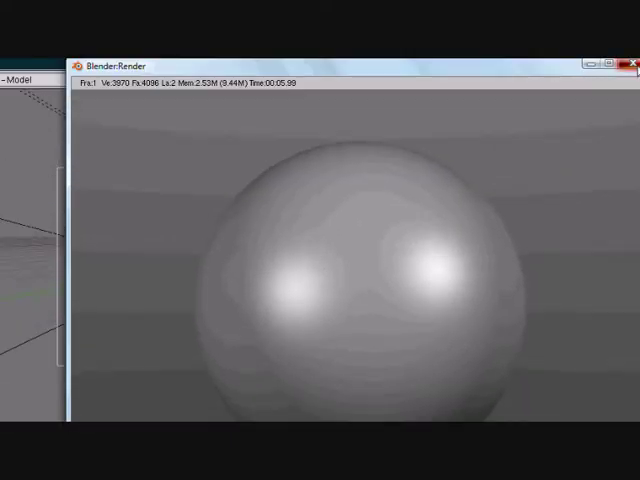
Close the render window and choose AVI Raw as the output format
left_click(633, 66)
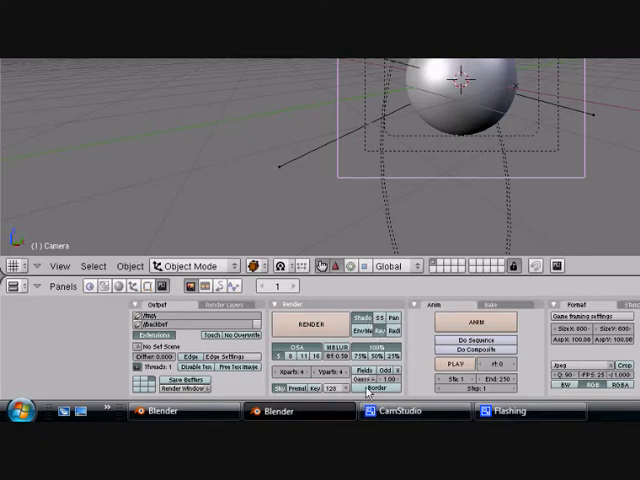
left_click(470, 366)
left_click(460, 343)
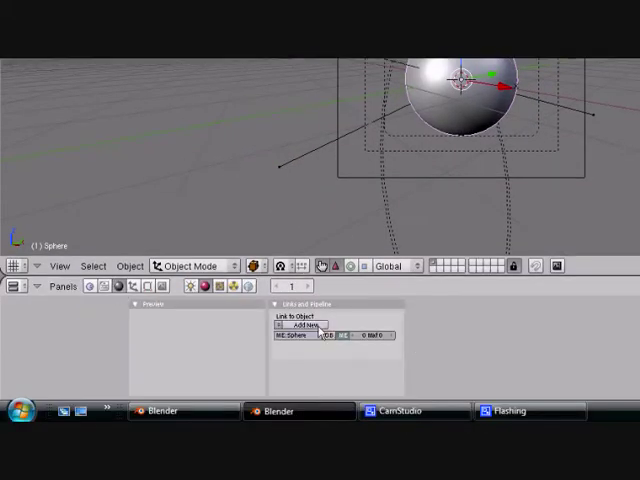
Add a new material to the sphere and enable Nodes for it
left_click(306, 327)
left_click(408, 327)
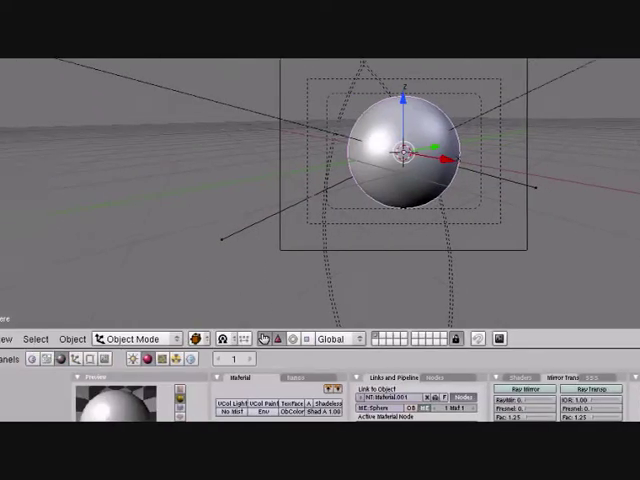
Switch the window to the Node Editor and set the material colour to pure red
left_click(10, 320)
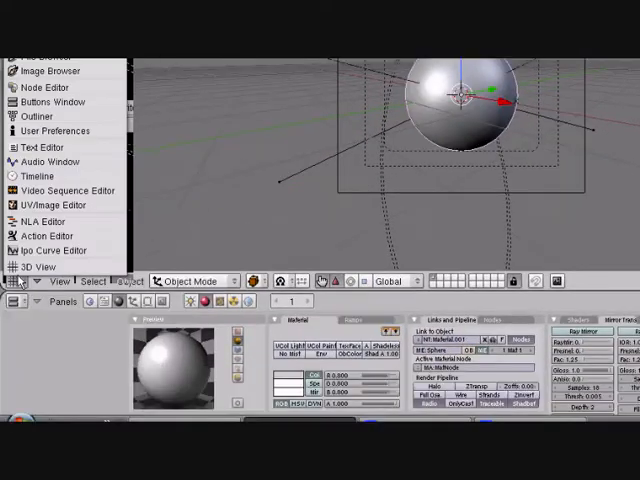
left_click(45, 160)
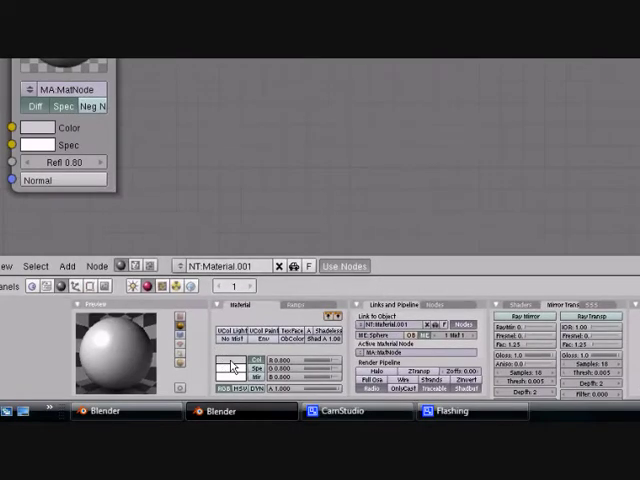
left_click(224, 350)
left_click(289, 271)
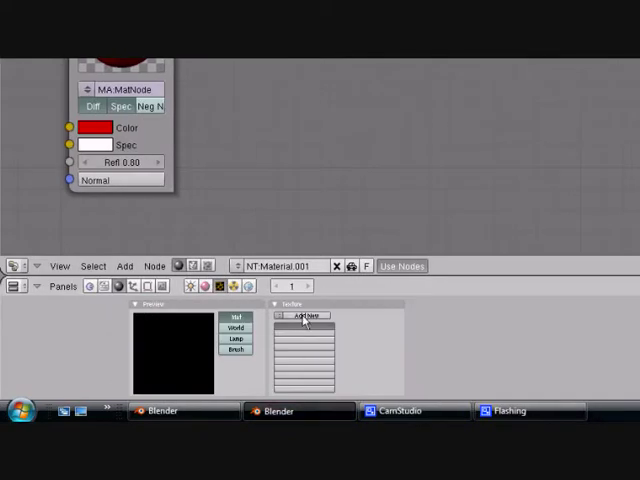
Add a new Clouds texture with Hard noise
left_click(305, 316)
left_click(368, 340)
left_click(364, 301)
left_click(467, 318)
Back in the material's Map To settings, make the texture affect Col
left_click(205, 287)
scroll(170, 340, "up", 3)
middle_click_drag(160, 340, 110, 340)
middle_click_drag(152, 344, 218, 348)
scroll(216, 345, "down", 2)
middle_click_drag(188, 336, 215, 340)
scroll(330, 325, "down", 3)
left_click(428, 303)
left_click(462, 303)
left_click(370, 314)
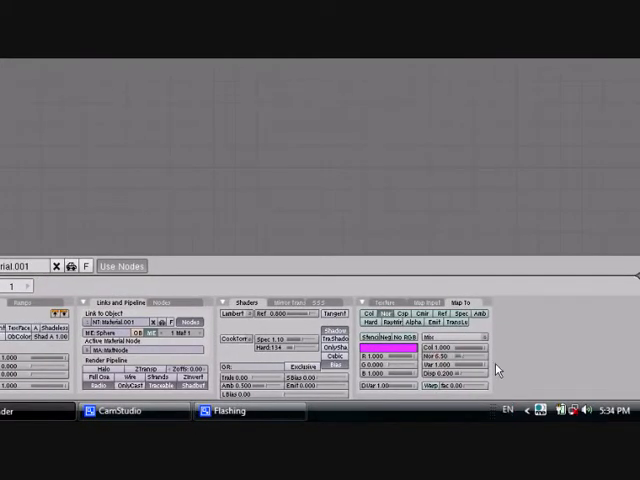
Add a second Material node below the first in the node editor
middle_click_drag(90, 290, 262, 248)
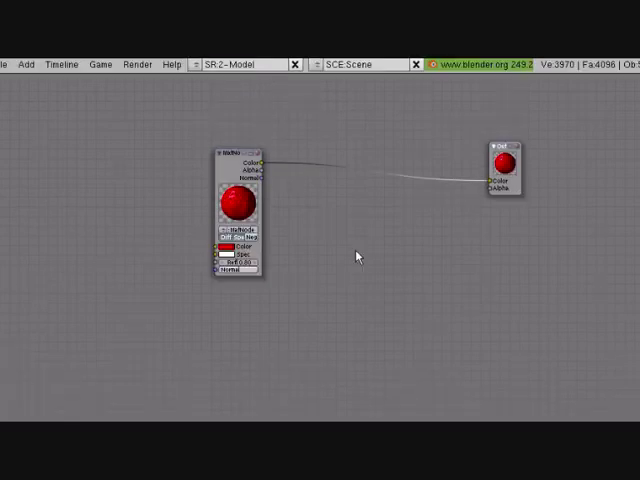
key("space")
left_click(491, 244)
left_click(214, 285)
Give the new node its own orange FFCA00 material with Spec at 0
left_click(236, 310)
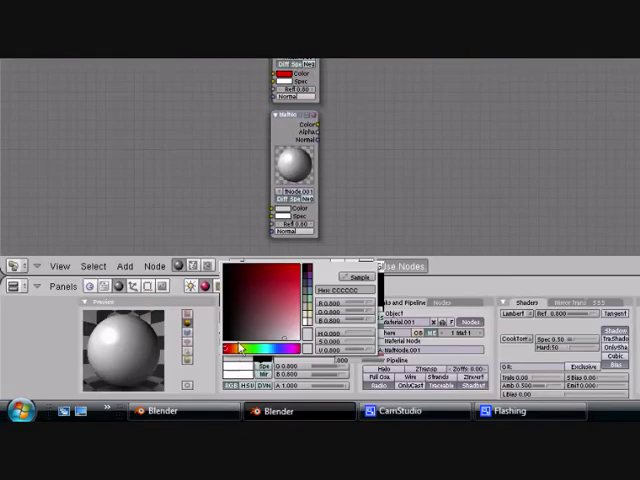
left_click(238, 349)
left_click(272, 280)
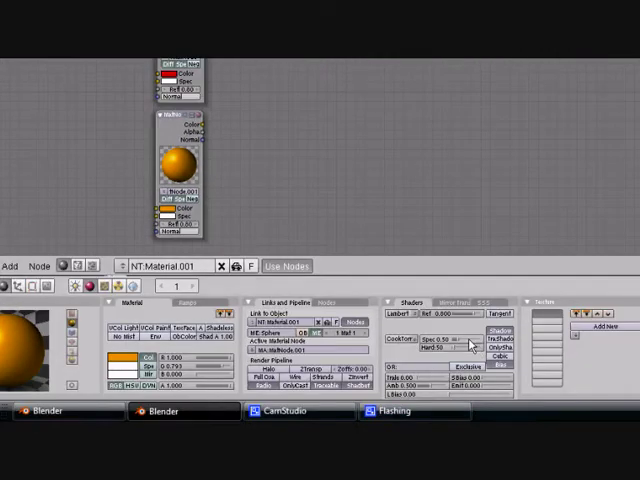
left_click_drag(460, 340, 430, 340)
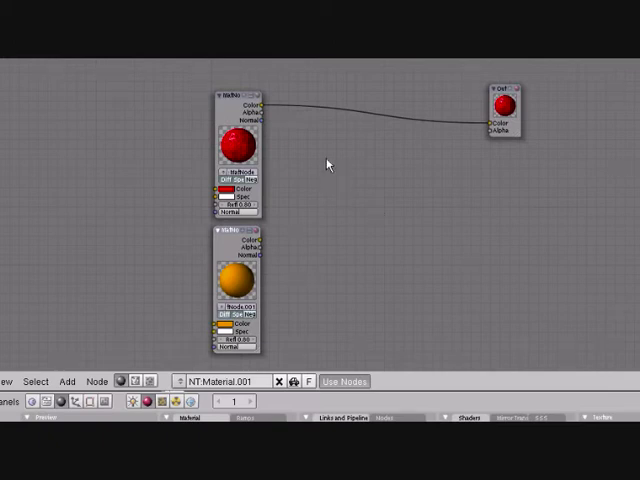
Add a Mix colour node and link both materials' Color outputs into it
key("space")
left_click(474, 184)
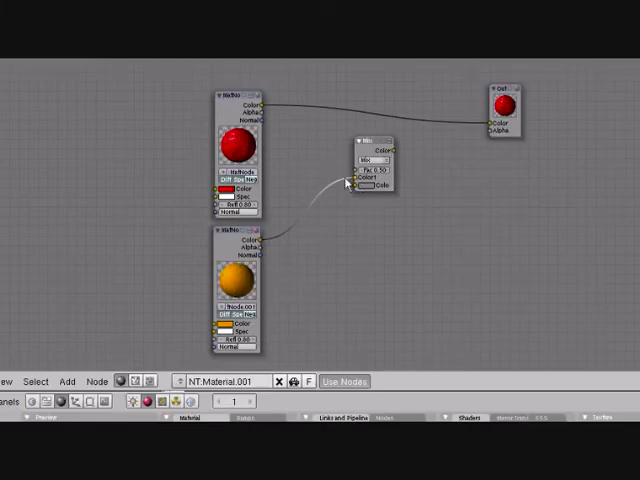
left_click_drag(363, 193, 358, 188)
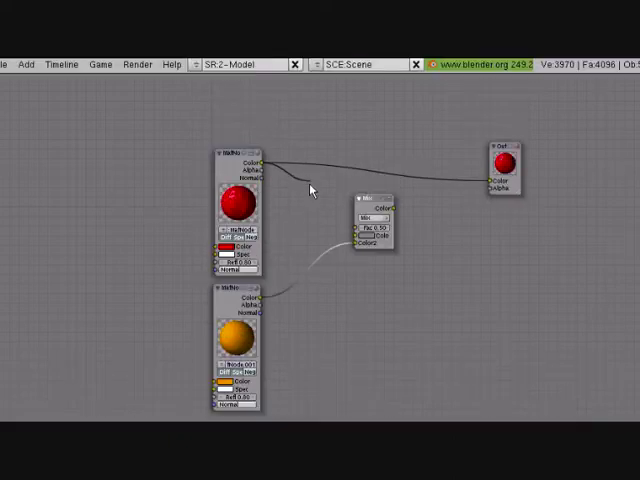
left_click_drag(262, 161, 357, 234)
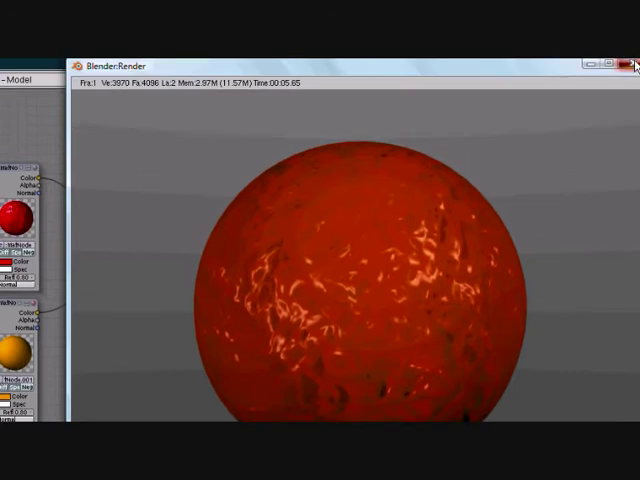
Add a Texture node using Tex.001 and let it drive the Mix node's factor
left_click(630, 66)
left_click_drag(265, 218, 290, 200)
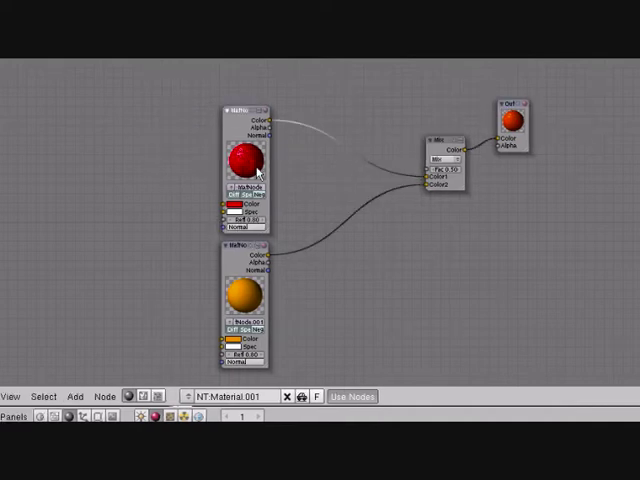
key("space")
left_click(423, 322)
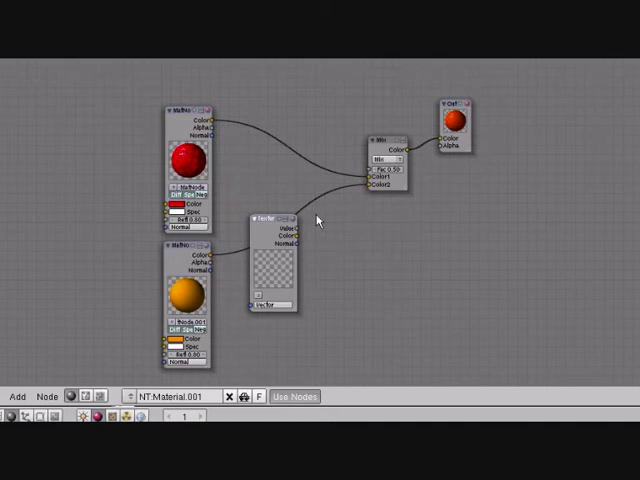
left_click_drag(297, 232, 372, 172)
left_click(258, 298)
left_click(266, 289)
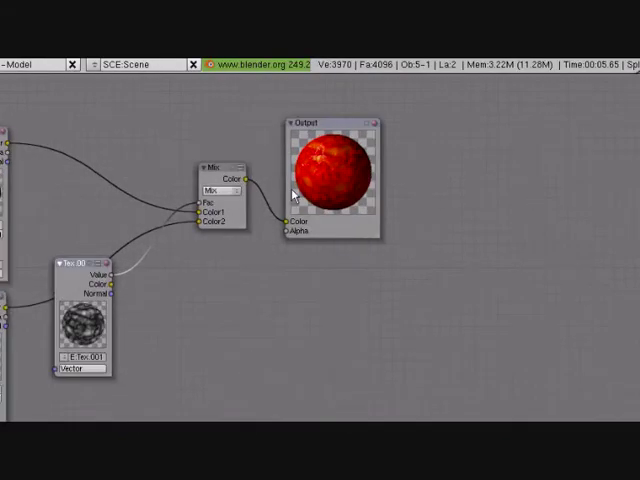
scroll(300, 190, "up", 3)
scroll(228, 258, "up", 2)
scroll(390, 182, "down", 2)
scroll(180, 262, "down", 1)
scroll(180, 262, "up", 2)
scroll(182, 238, "up", 1)
Try the Hue, Divide, Multiply and Screen blend modes, then set the Mix node back to Mix
left_click(182, 237)
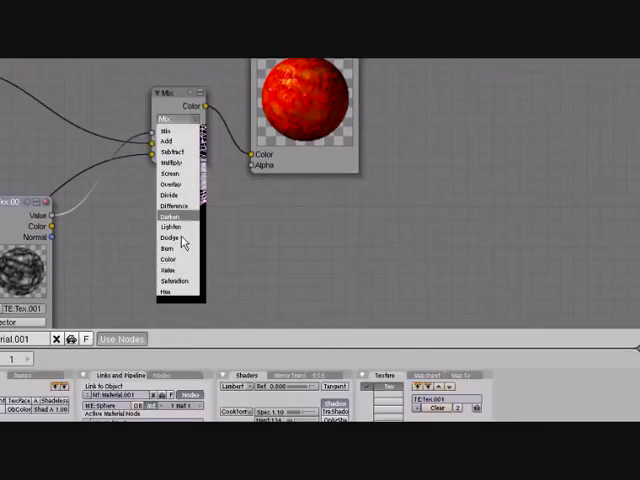
left_click(183, 291)
left_click(190, 170)
left_click(172, 252)
left_click(178, 175)
left_click(172, 220)
left_click(190, 176)
left_click(171, 231)
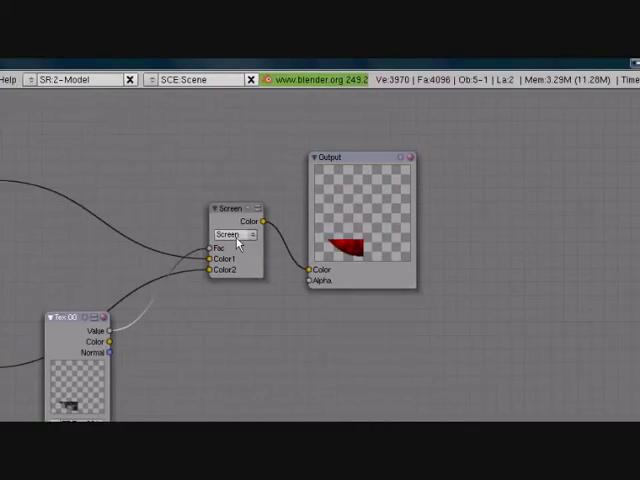
left_click(232, 234)
left_click(239, 246)
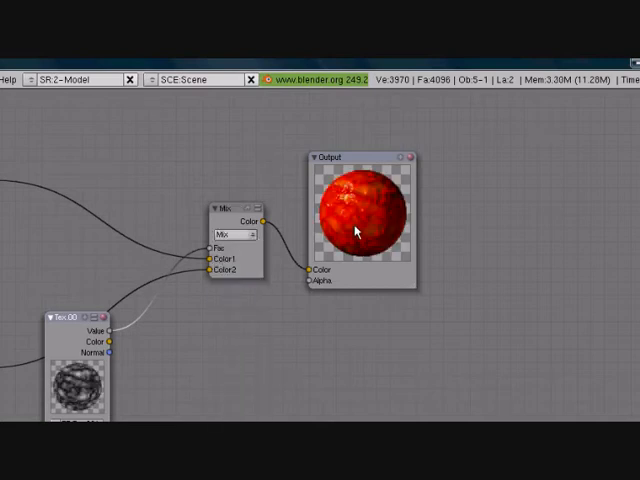
Render the current frame of the cloud-textured sphere with F12
key("F12")
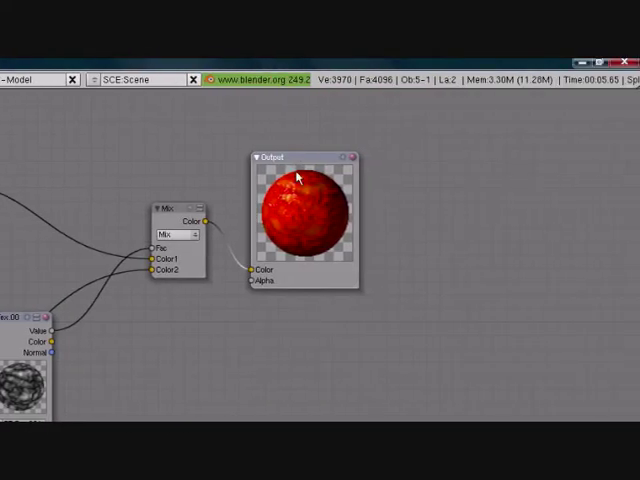
Move the Output node aside and add an RGB Curves node from the Color menu
left_click_drag(297, 178, 440, 205)
left_click_drag(455, 183, 562, 182)
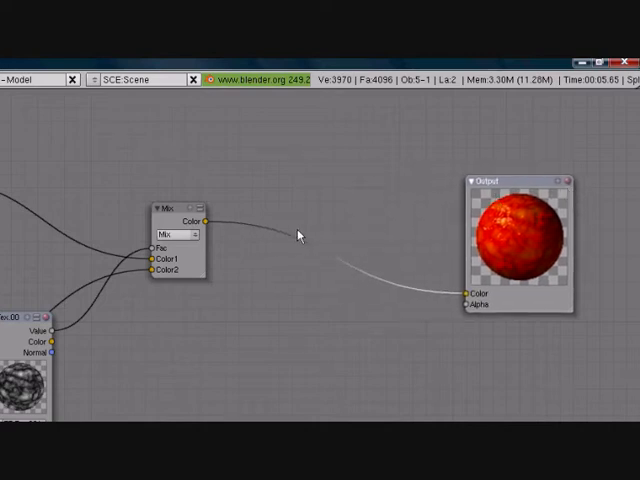
key("space")
mouse_move(375, 256)
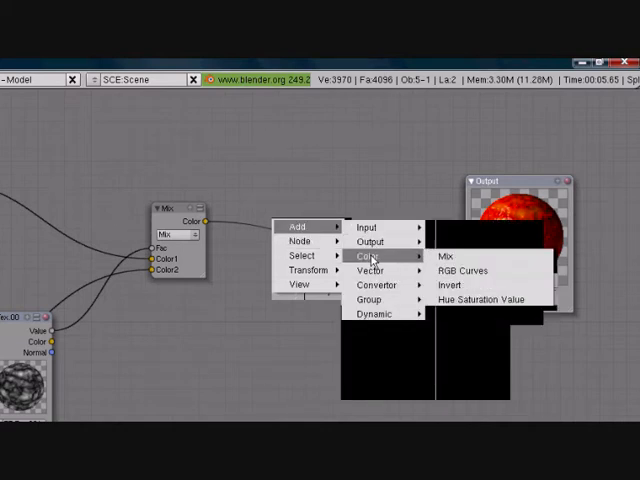
left_click(460, 271)
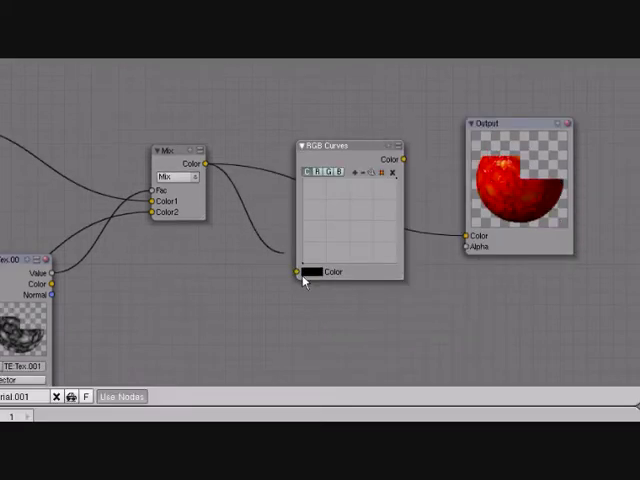
Link Mix Color into RGB Curves and RGB Curves into Output, undoing a stray curve point
left_click_drag(204, 163, 297, 271)
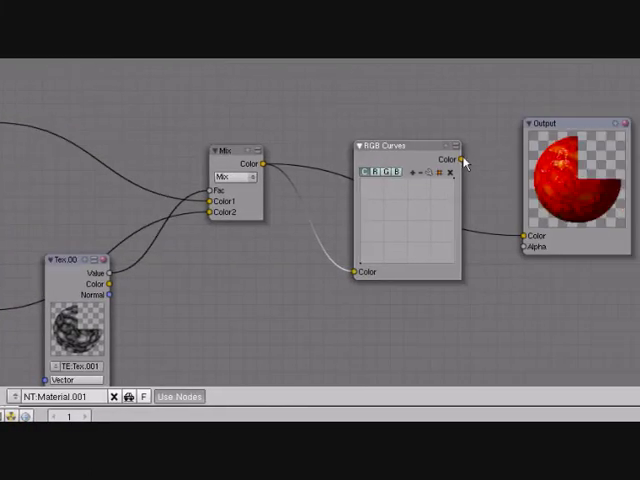
left_click_drag(518, 159, 580, 236)
left_click_drag(404, 159, 468, 238)
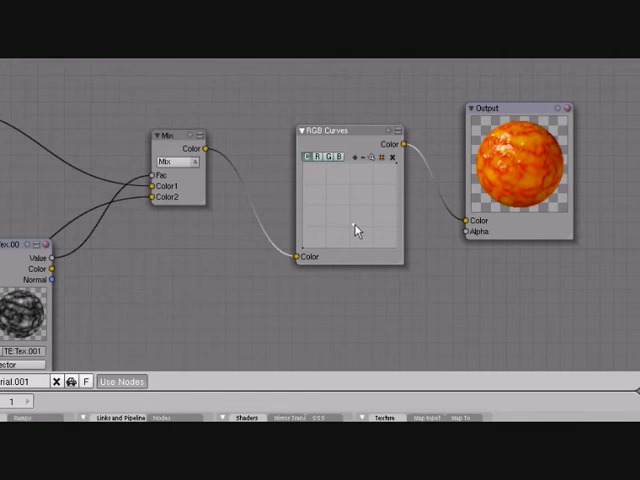
left_click(355, 230)
key("ctrl+z")
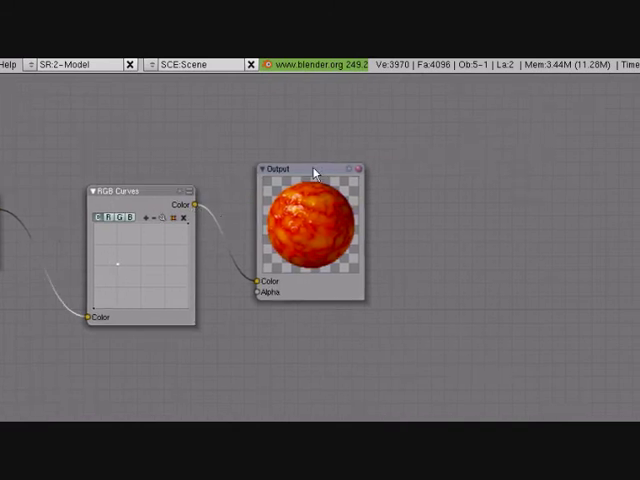
left_click_drag(317, 173, 578, 163)
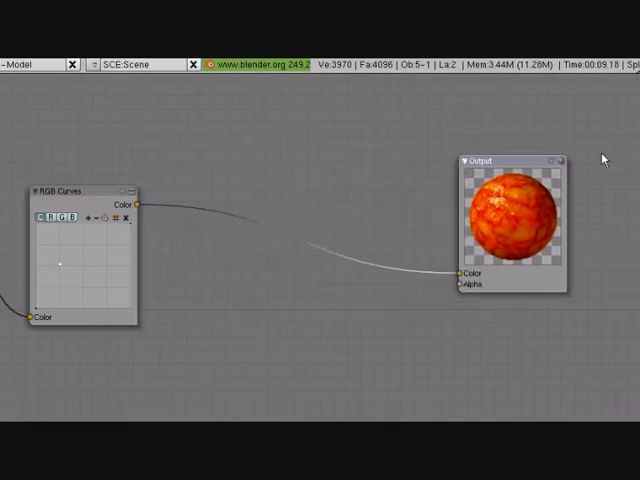
key("space")
left_click(383, 318)
left_click_drag(282, 225, 290, 200)
middle_click_drag(297, 169, 355, 169)
left_click_drag(193, 204, 277, 325)
left_click_drag(386, 212, 595, 267)
middle_click_drag(598, 268, 540, 268)
left_click_drag(325, 213, 537, 267)
middle_click_drag(522, 262, 320, 262)
scroll(320, 262, "down", 2)
scroll(213, 275, "up", 2)
scroll(213, 275, "up", 2)
scroll(220, 285, "up", 2)
mouse_move(222, 299)
middle_mouse_down()
mouse_move(430, 315)
mouse_move(331, 318)
middle_mouse_up()
scroll(331, 322, "down", 1)
middle_click_drag(230, 300, 178, 290)
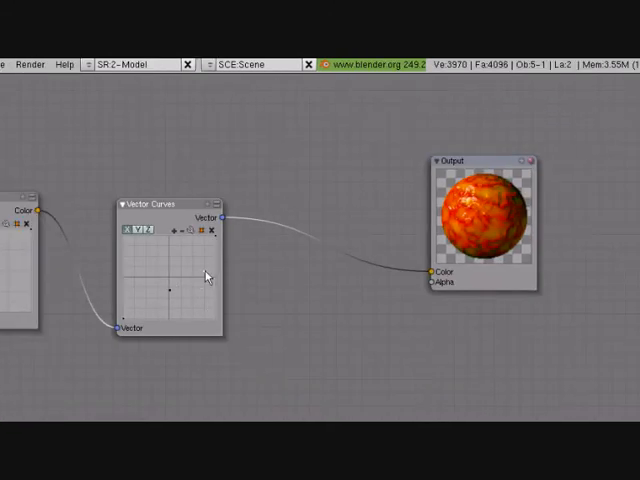
left_click(207, 277)
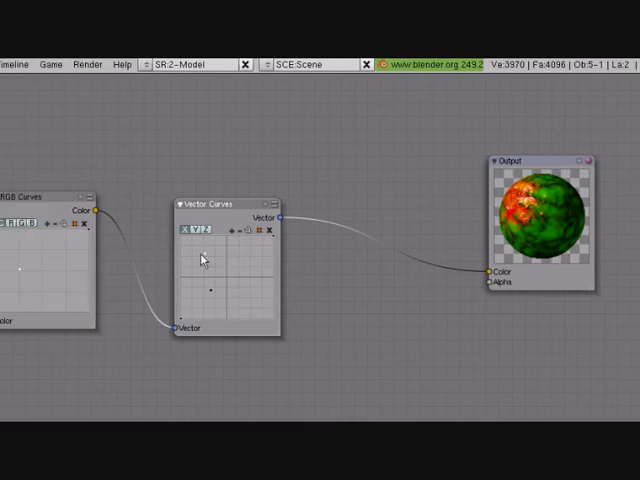
left_click(202, 256)
key("Delete")
left_click_drag(203, 212, 424, 273)
left_click_drag(203, 212, 424, 273)
left_click_drag(203, 212, 269, 298)
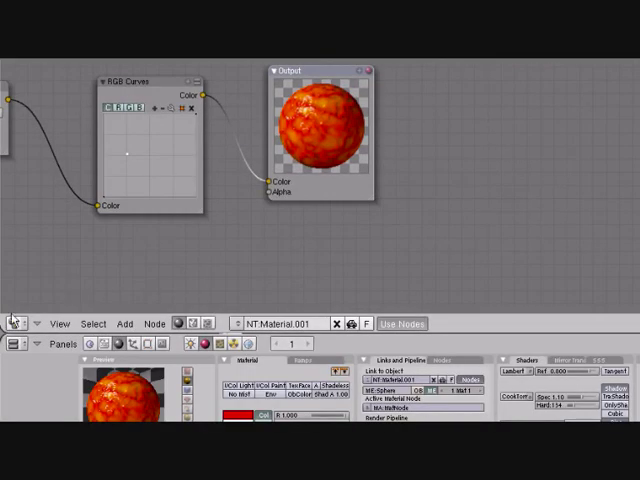
Switch to the 3D view and add a Displace modifier to the sphere in the Editing buttons
left_click(14, 322)
left_click(38, 309)
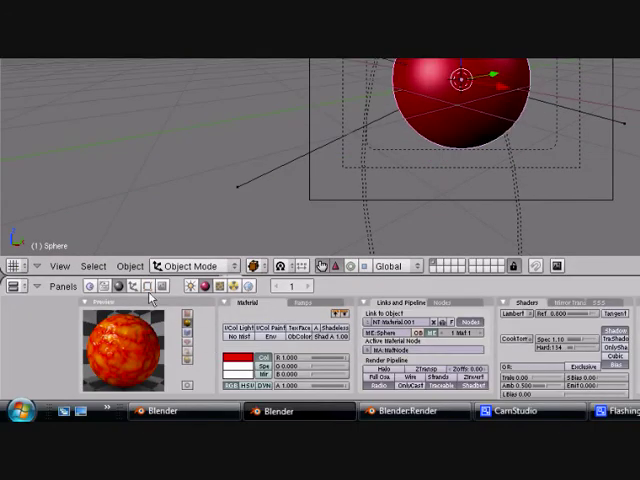
left_click(148, 287)
left_click(473, 318)
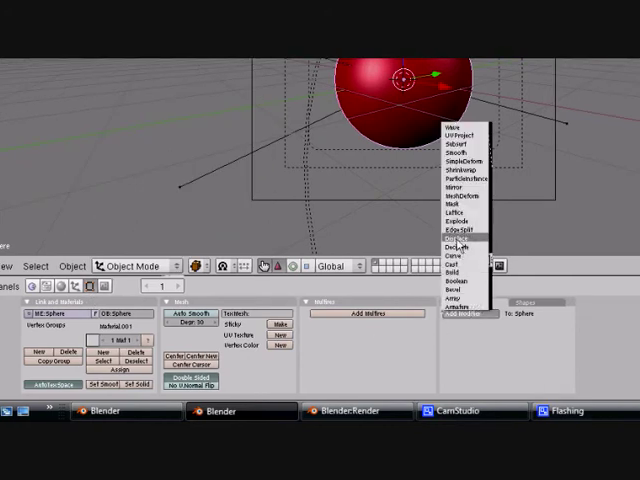
left_click(457, 239)
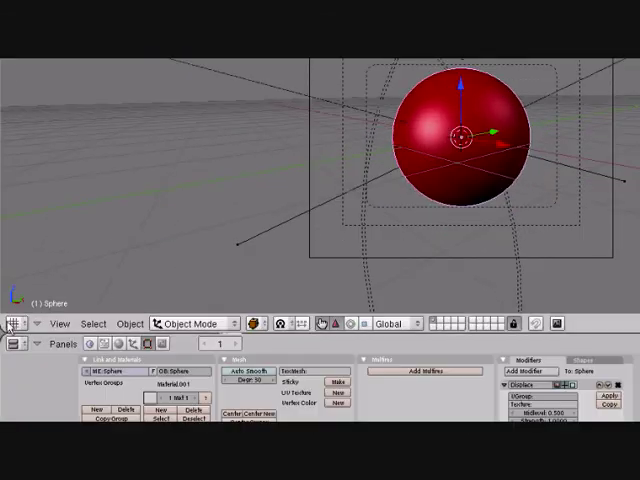
Check the texture's name in the node editor, then set the displacement so the sphere is gently bumpy
left_click(13, 265)
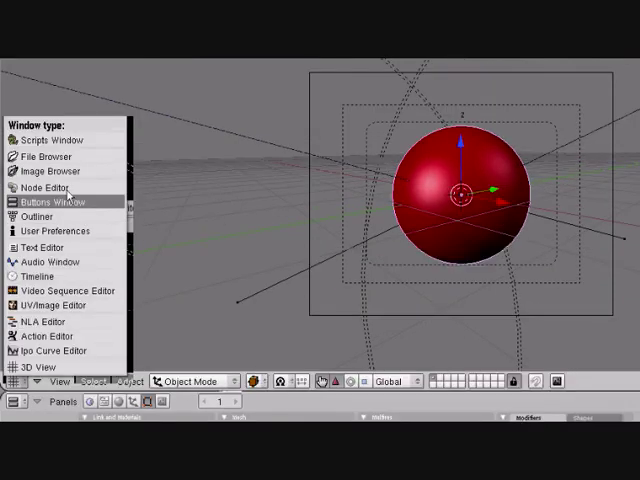
left_click(55, 202)
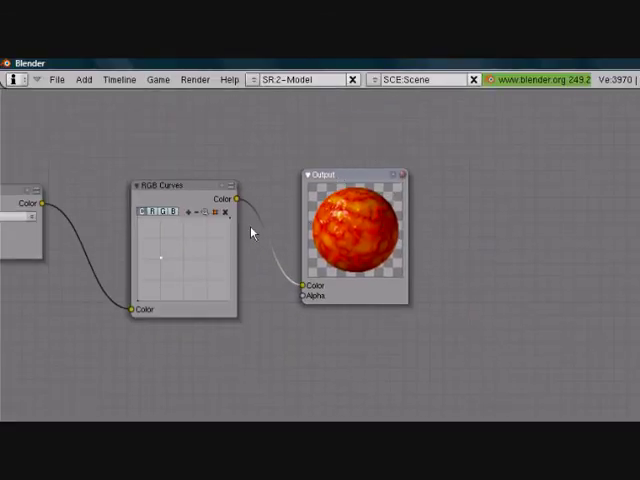
middle_click_drag(251, 232, 253, 315)
left_click(252, 302)
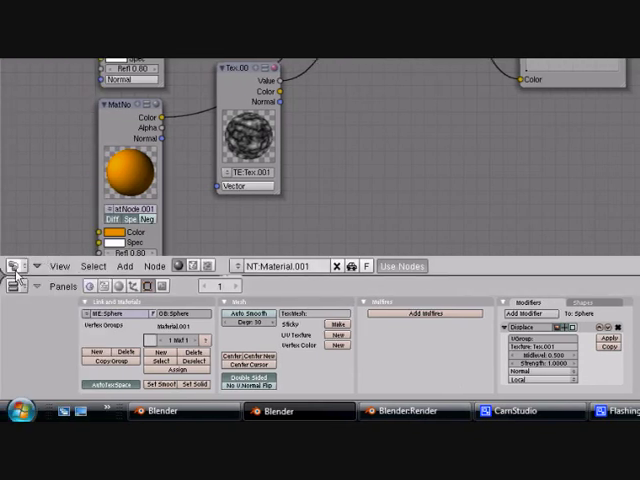
left_click(14, 265)
left_click(38, 251)
left_click(440, 370)
key("Tab")
Add an Empty to the scene displayed as plain axes
key("space")
left_click(331, 283)
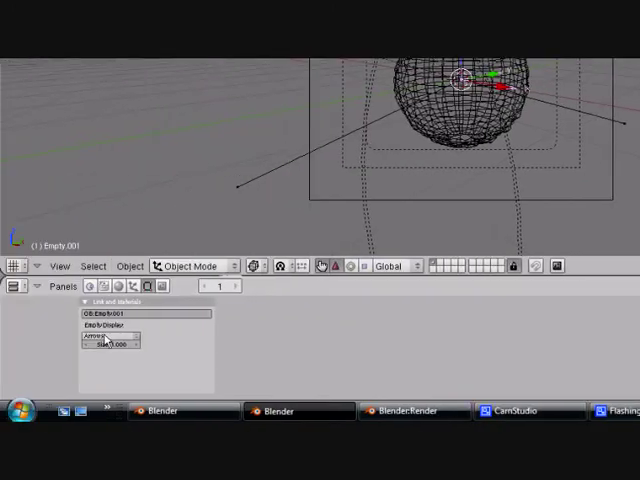
left_click(107, 336)
left_click(98, 312)
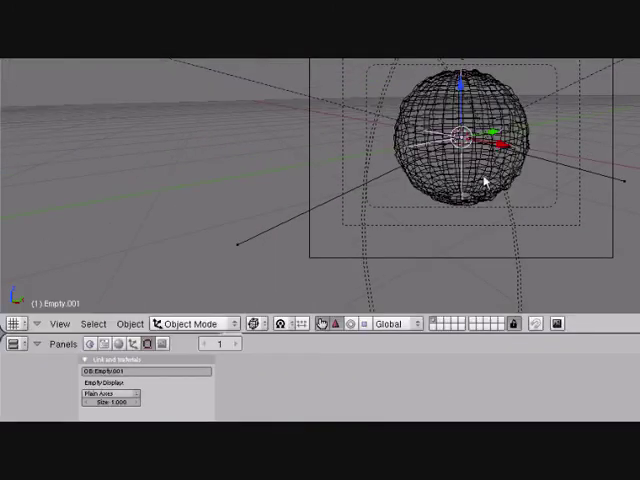
Set the sphere's Displace texture coordinates to Object using the Empty
right_click(470, 110)
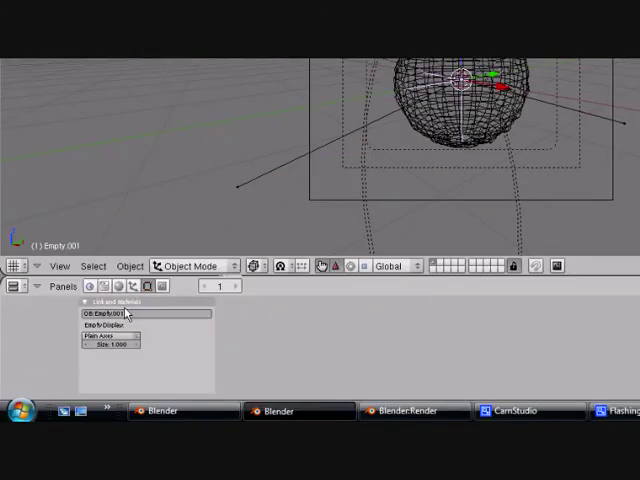
left_click(127, 316)
left_click(408, 410)
key("alt+Tab")
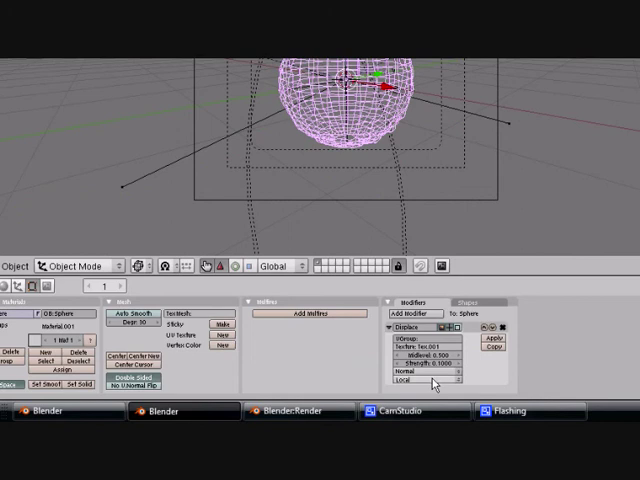
left_click(436, 380)
left_click(345, 378)
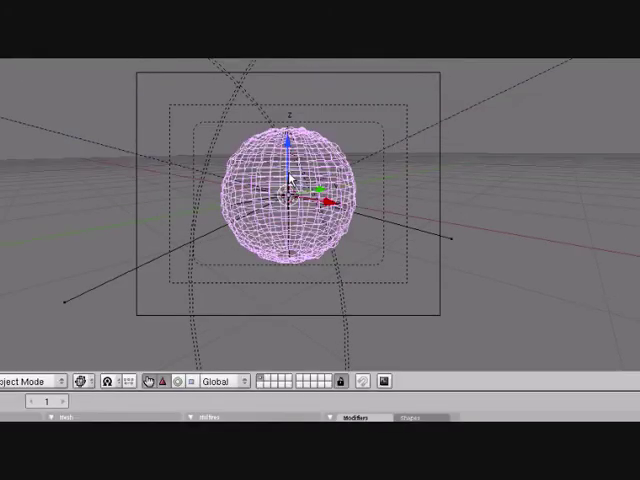
Select the empty and insert a Loc keyframe for it at frame 1
key("a")
left_click(268, 208)
left_click(372, 190)
left_click(220, 255)
scroll(265, 290, "down", 4)
middle_click_drag(210, 330, 281, 245)
scroll(300, 275, "up", 3)
scroll(300, 275, "up", 2)
key("i")
left_click(304, 281)
left_click_drag(130, 407, 170, 292)
At frame 150 move the empty along Y, keyframe its location, and return to frame 1
left_click_drag(222, 290, 300, 330)
key("g")
key("y")
left_click(391, 157)
key("i")
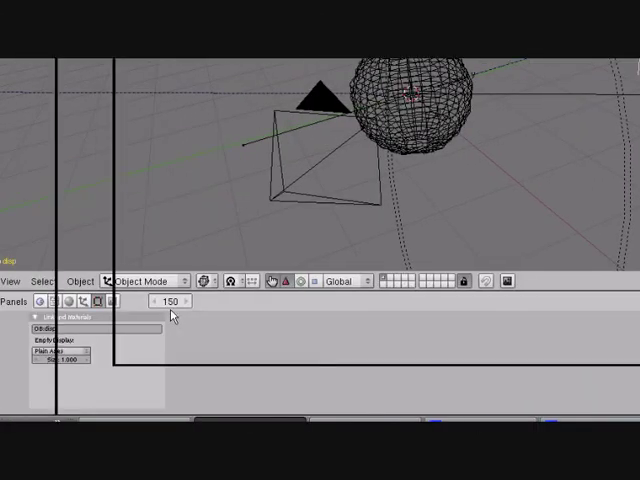
left_click(171, 303)
type("1")
key("Return")
Show the Scene (F10) buttons with the Render and Anim panels
left_click(190, 286)
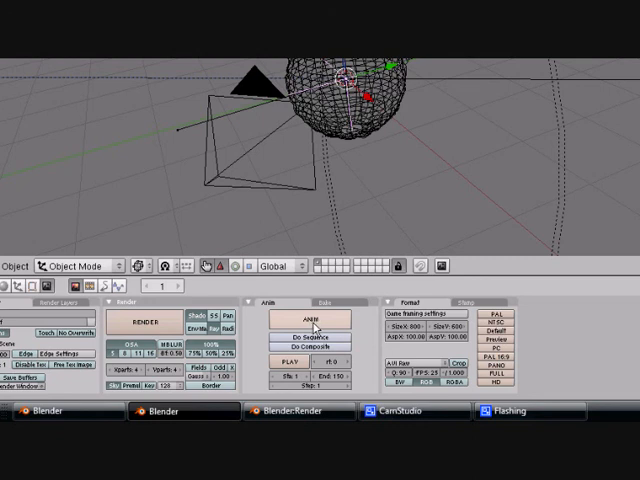